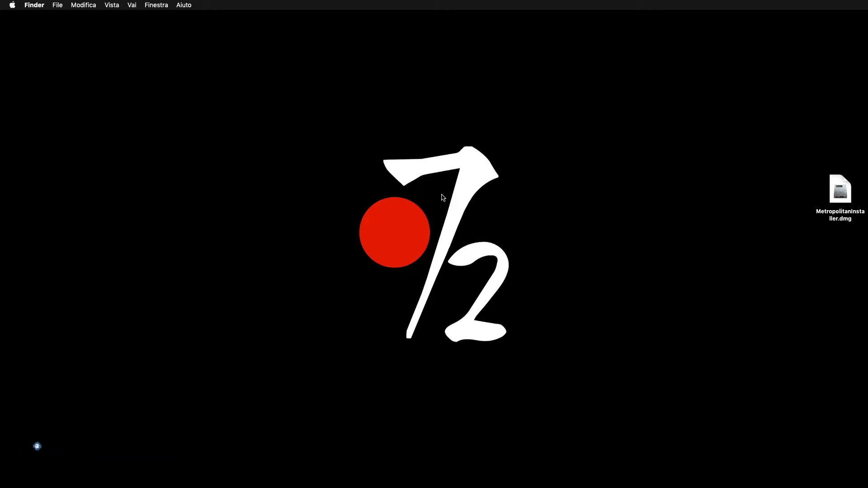
Step: Mount MetropolitanInstaller.dmg and launch the MetropolitanInstaller app inside it
left_click(846, 194)
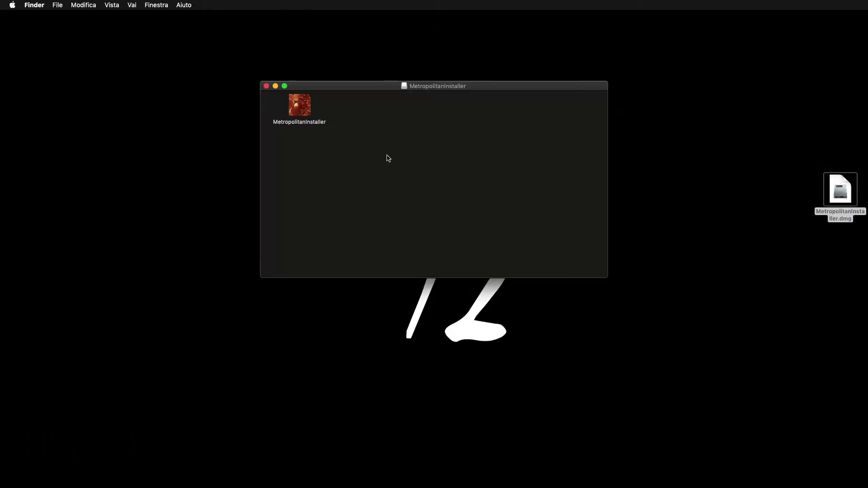
left_click(309, 113)
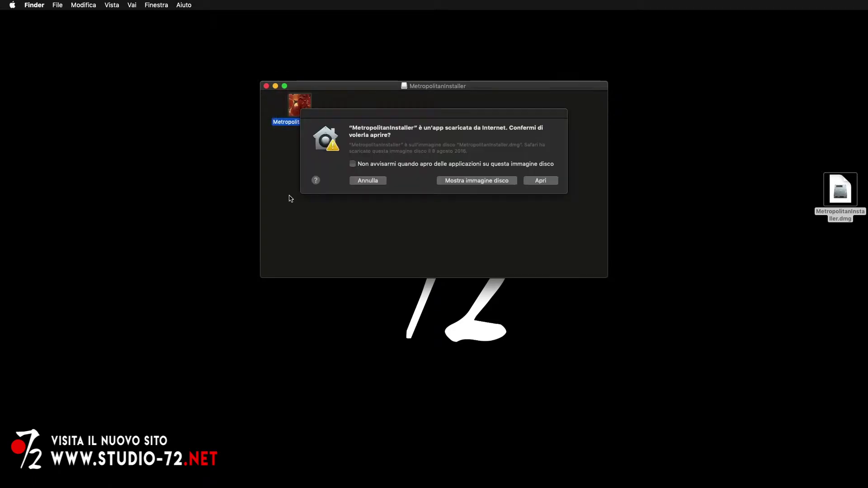
Step: Confirm opening the downloaded installer and advance through its pages to start installing the Metropolitan Pack
left_click(552, 180)
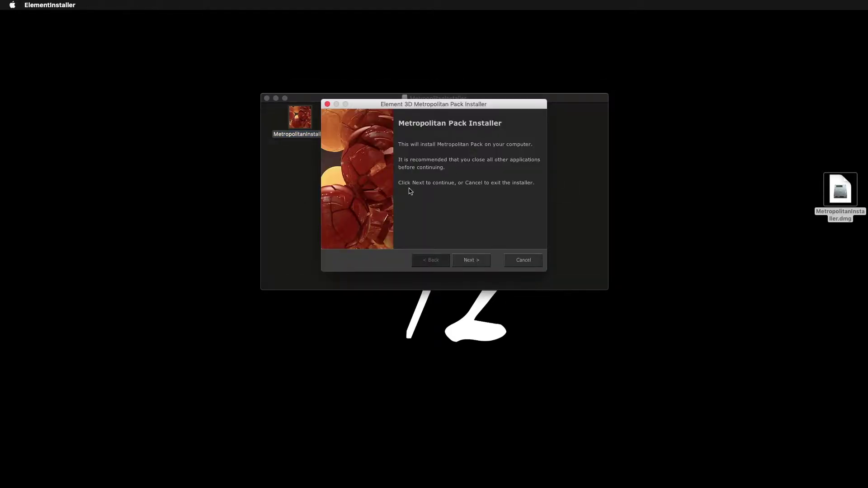
left_click(470, 257)
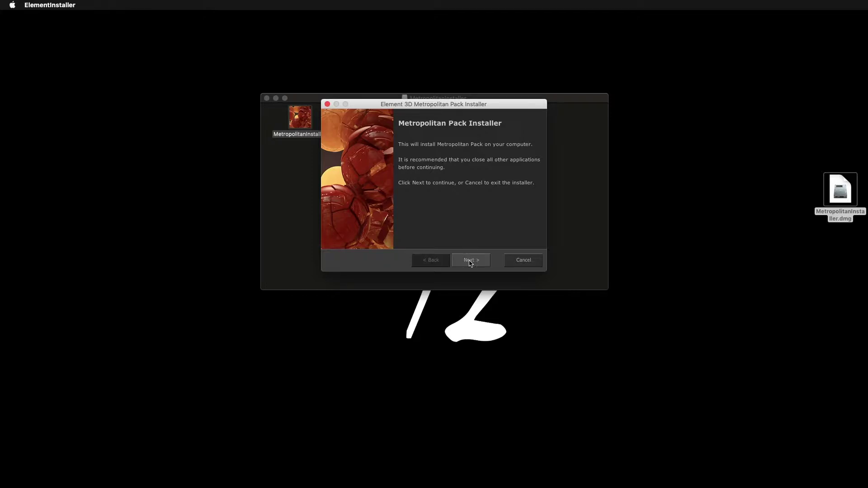
left_click(467, 262)
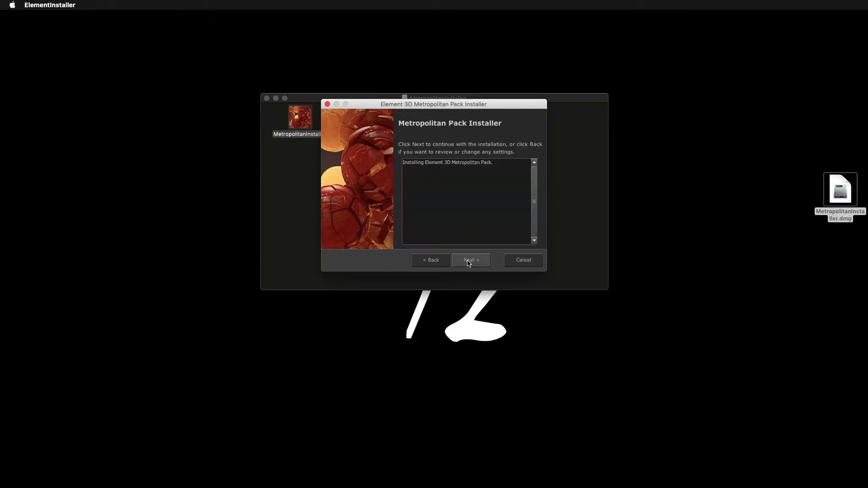
left_click(471, 263)
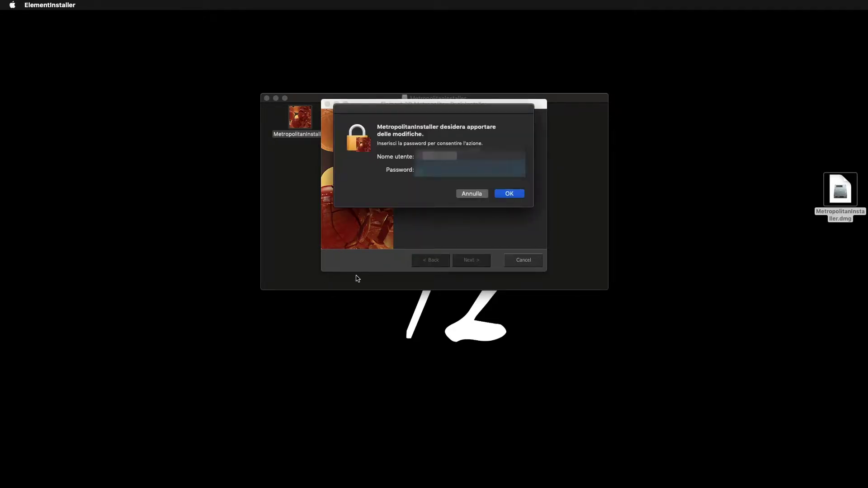
Step: Authorise the install with the admin password, finish the installer and close the disk image window
key("Return")
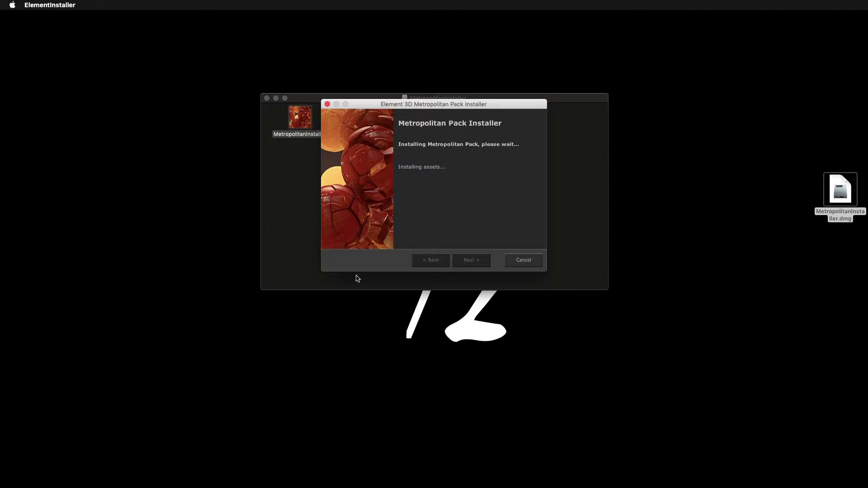
left_click(537, 265)
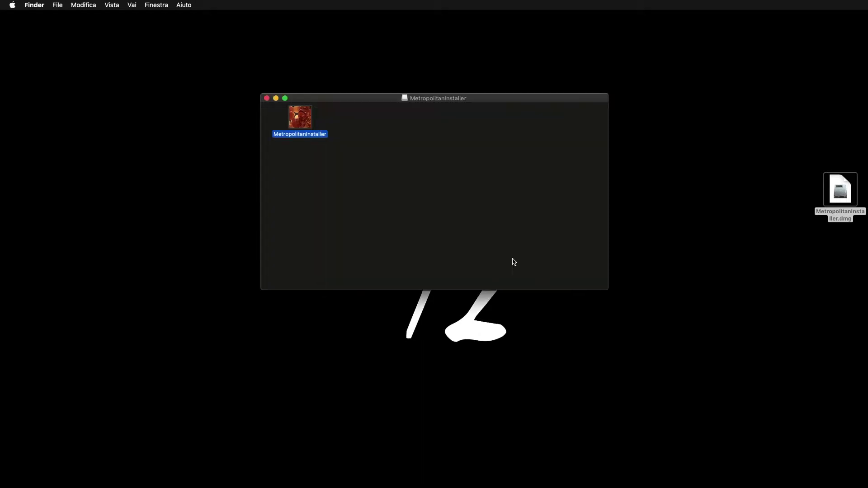
left_click(267, 98)
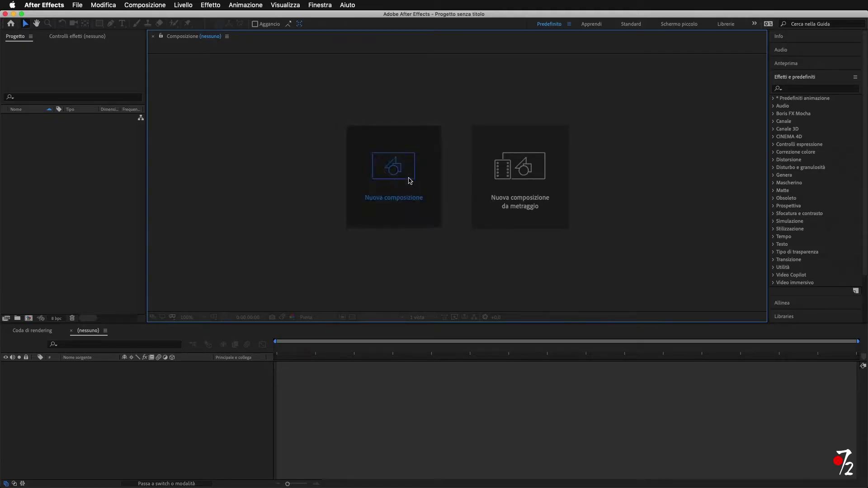
Step: Create Composizione 1 (1920×1080, 25 fps, 10 s) and add a white solid layer named Element
left_click(409, 181)
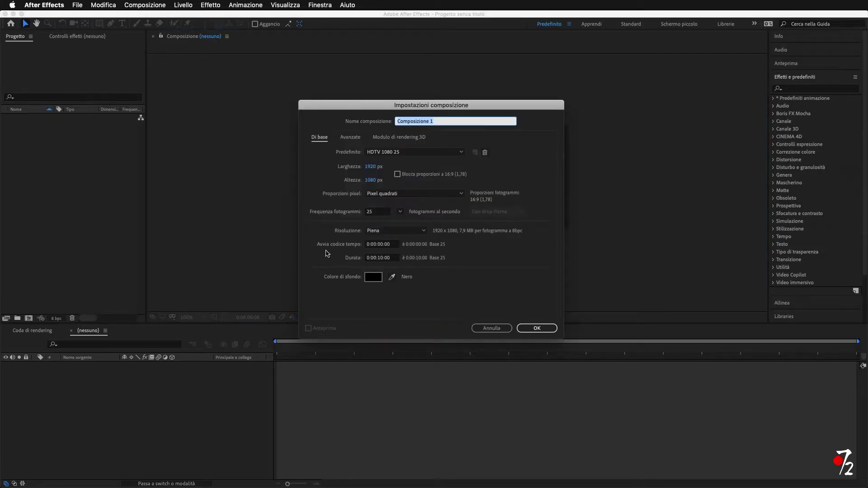
left_click(547, 326)
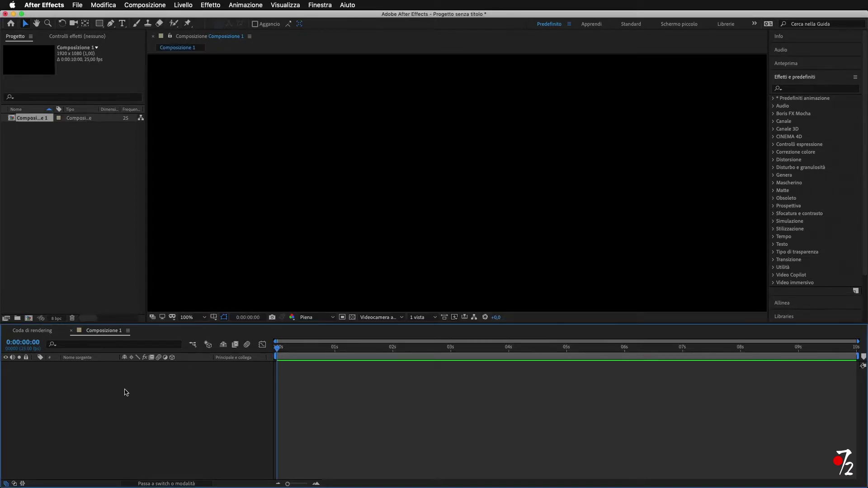
right_click(126, 385)
mouse_move(149, 389)
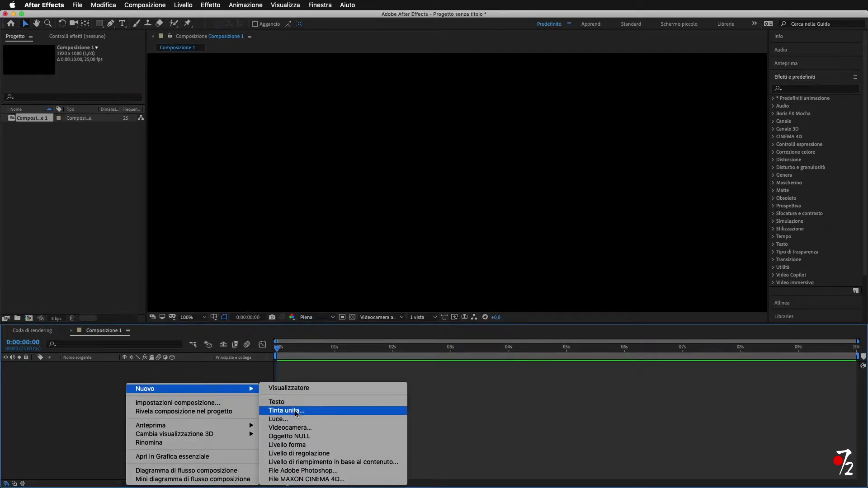
left_click(296, 412)
key("BackSpace")
type("Element")
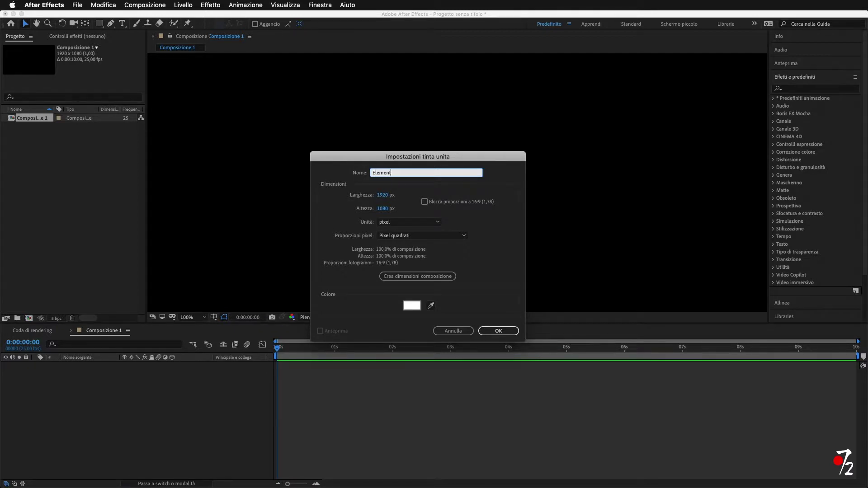
key("Return")
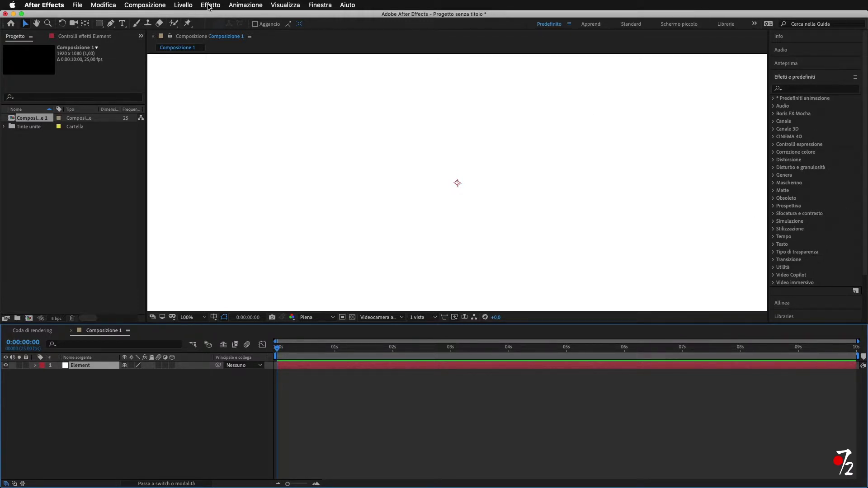
Step: Apply the Video Copilot Element effect to the Element solid layer
left_click(772, 275)
left_click(802, 283)
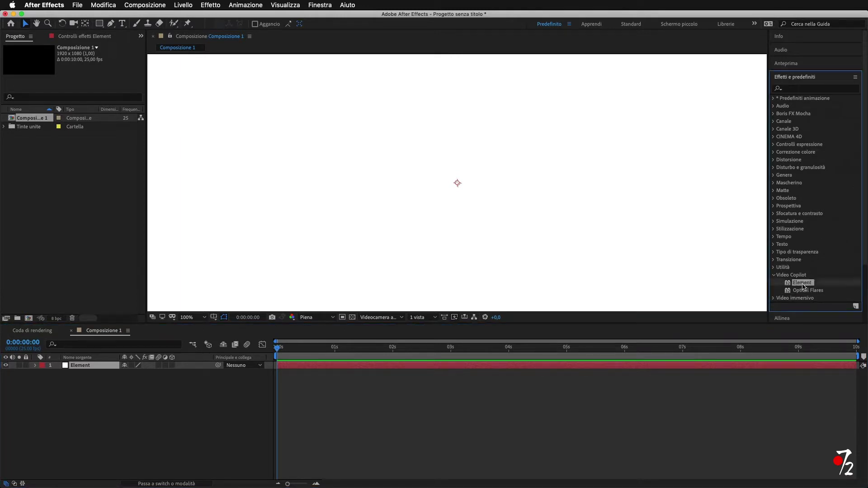
left_click_drag(803, 285, 475, 196)
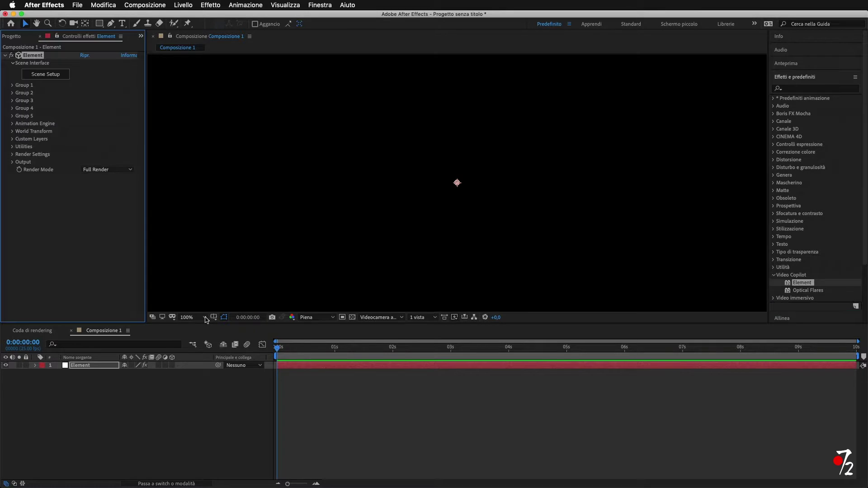
Step: Set the viewer magnification to Fit and open Element's Scene Setup
left_click(205, 318)
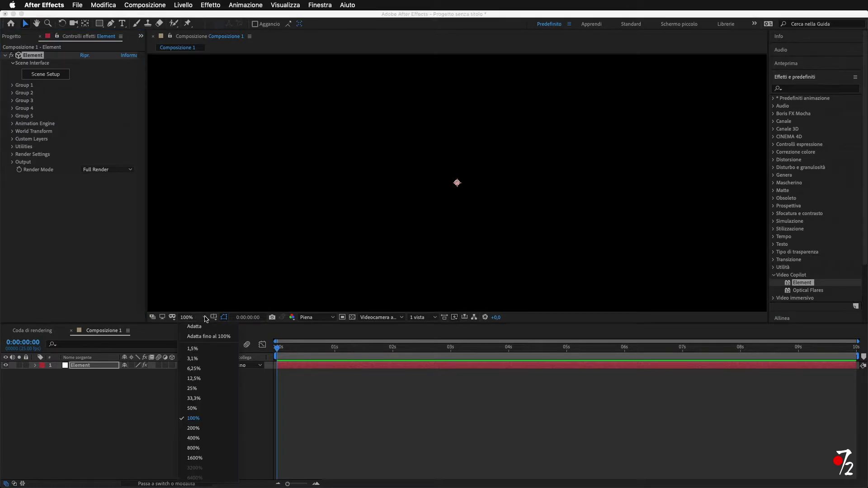
left_click(210, 337)
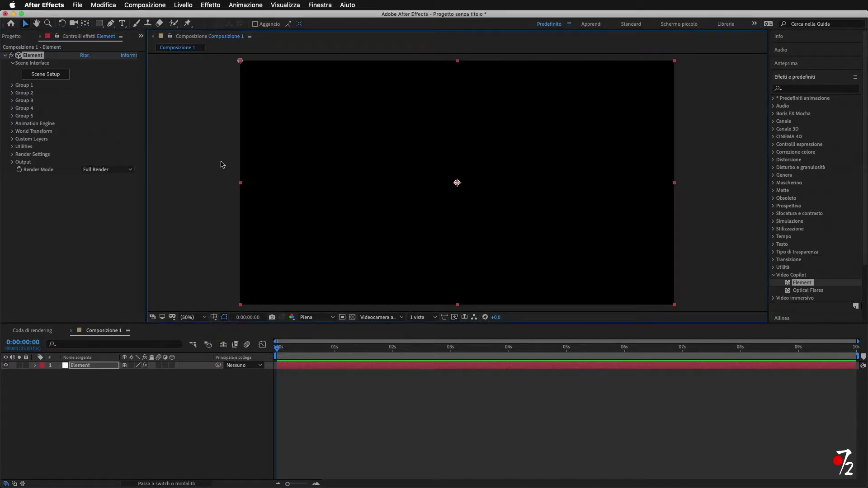
left_click(47, 75)
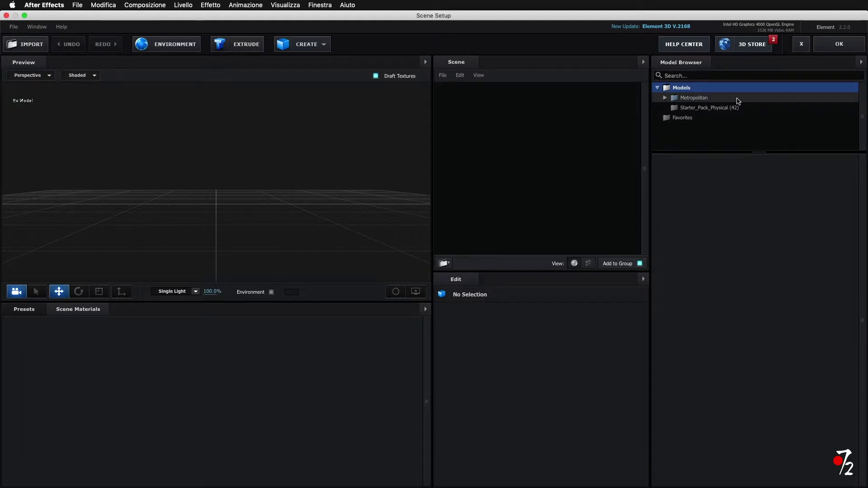
Step: Add _low_poly_building_15 from Metropolitan > Graphic_Buildings, lower it to Y -0.80, then show Metropolitan_No_Antennas
left_click(664, 98)
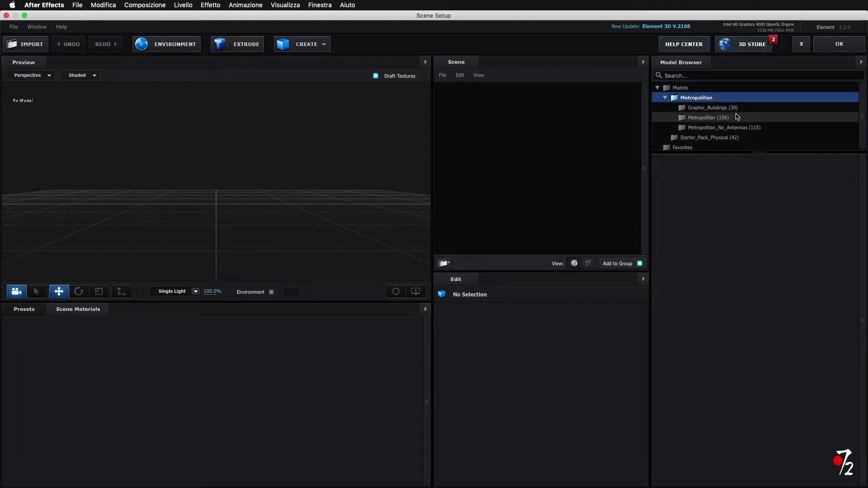
left_click(732, 111)
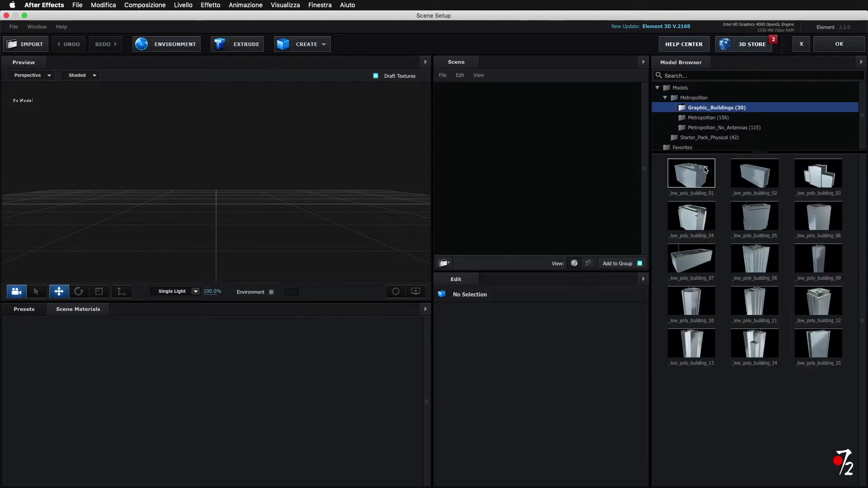
left_click(819, 343)
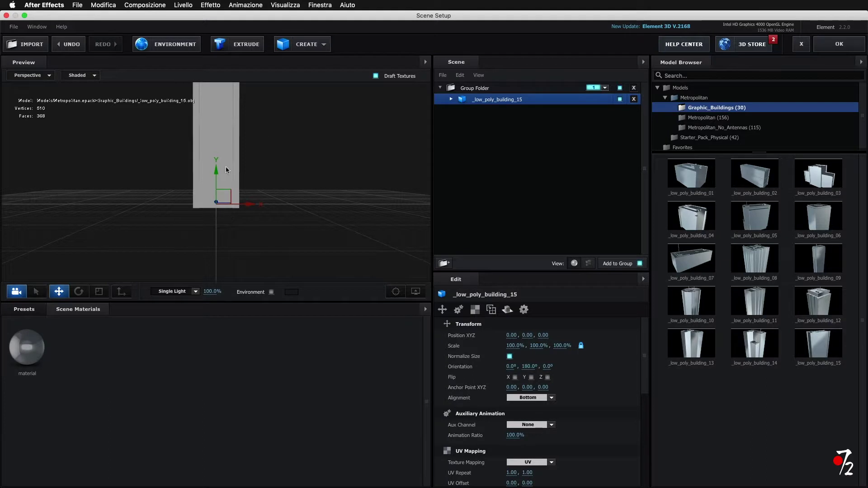
mouse_move(216, 193)
left_mouse_down()
mouse_move(217, 229)
mouse_move(262, 151)
mouse_move(294, 181)
mouse_move(273, 191)
mouse_move(170, 158)
mouse_move(213, 171)
mouse_move(318, 102)
mouse_move(297, 149)
mouse_move(248, 157)
mouse_move(223, 176)
mouse_move(271, 132)
mouse_move(273, 170)
mouse_move(240, 178)
left_mouse_up()
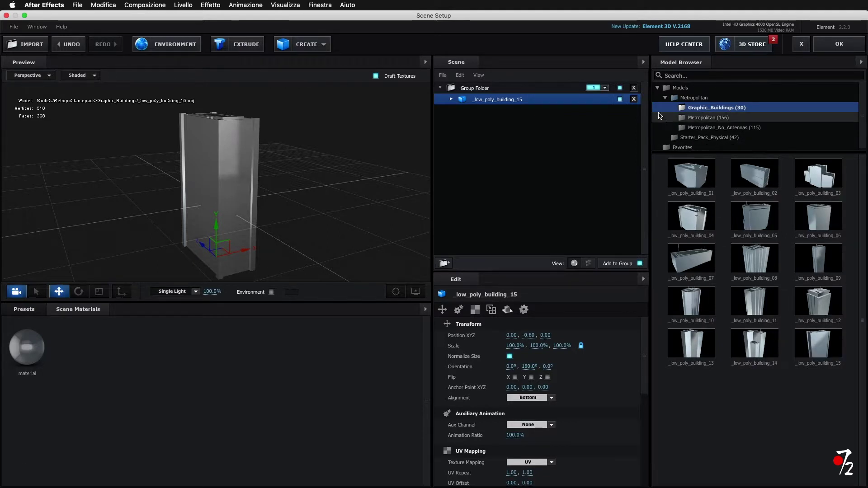
left_click(699, 128)
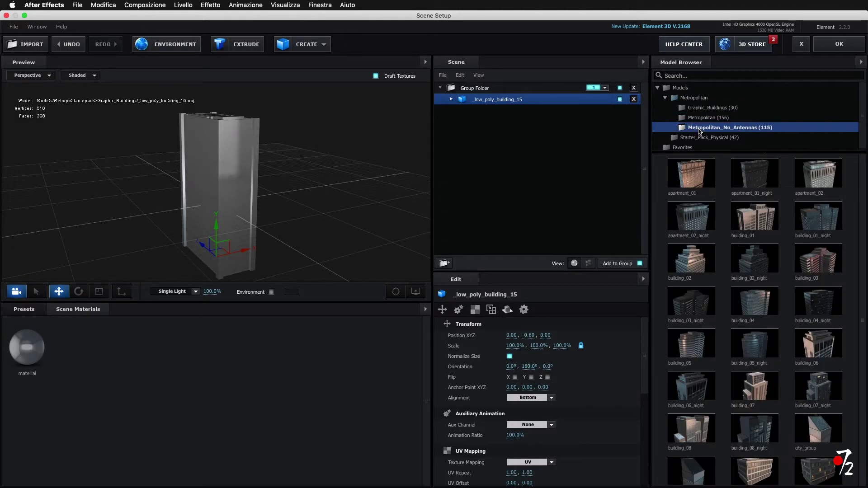
Step: Swap the low-poly building for the apartment_01 model and orbit out to see it whole
left_click(631, 88)
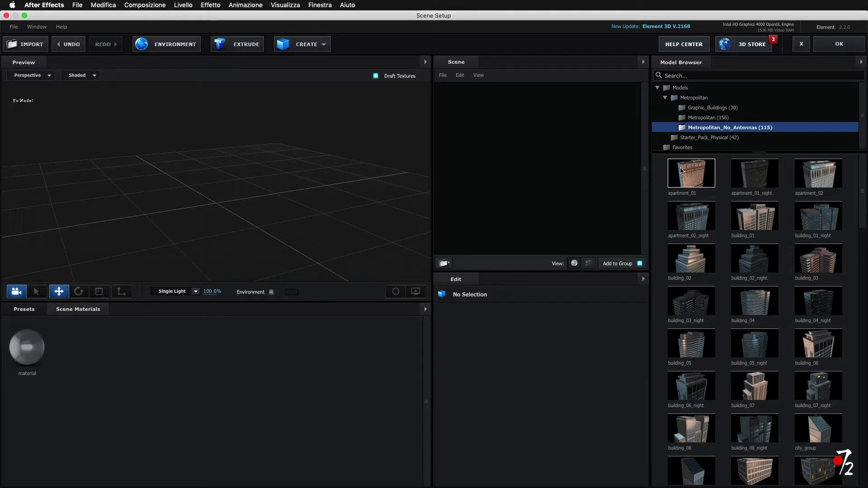
left_click(685, 170)
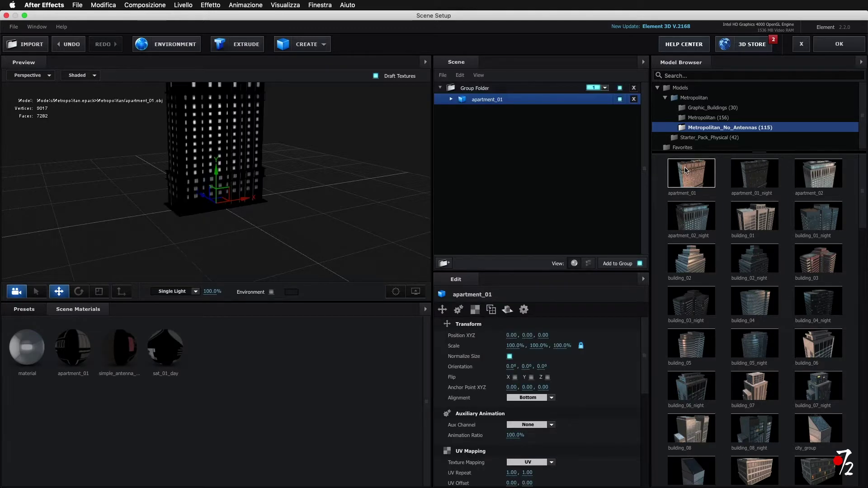
left_click_drag(270, 138, 236, 257)
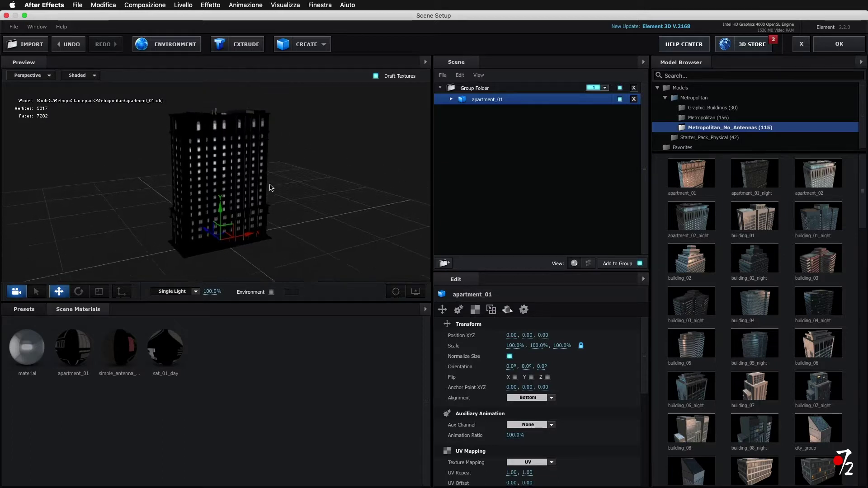
Step: Light the scene with the Cinema preset and orbit the preview from frontal to roof views
left_click(185, 291)
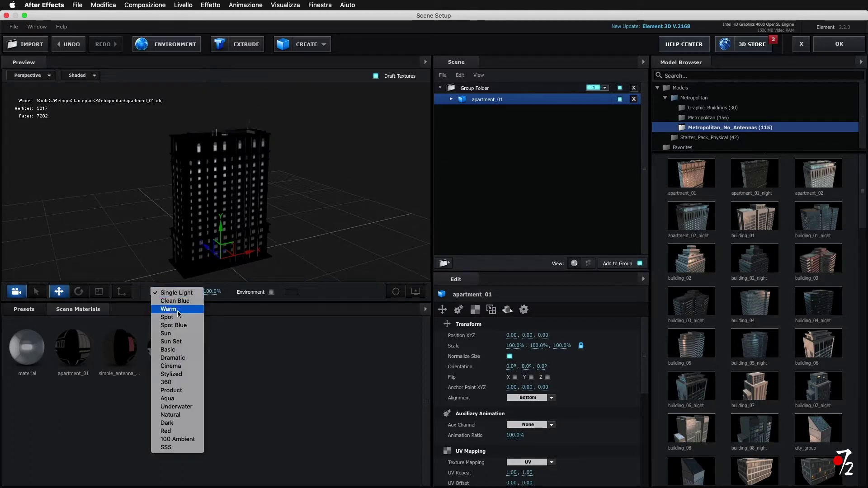
left_click(171, 365)
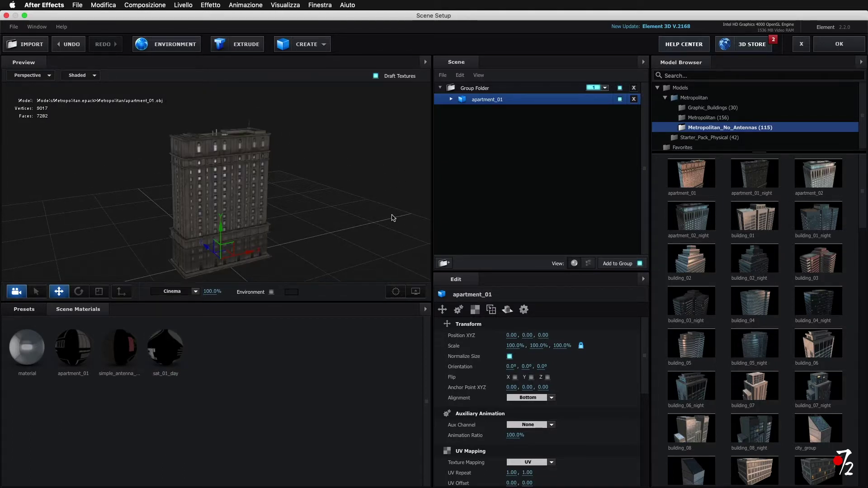
mouse_move(267, 181)
left_mouse_down()
mouse_move(238, 168)
mouse_move(234, 212)
left_mouse_up()
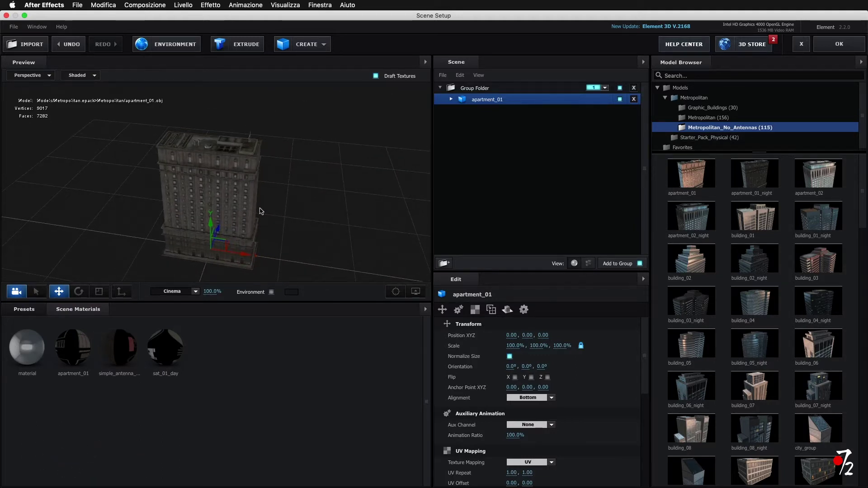
scroll(221, 152, "up", 5)
mouse_move(221, 152)
left_mouse_down()
mouse_move(285, 144)
mouse_move(222, 125)
left_mouse_up()
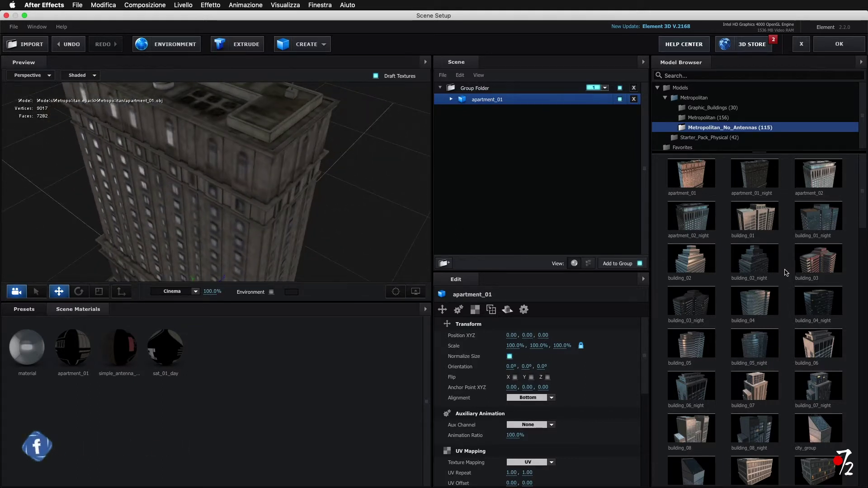
Step: Add street_no_buildings_01 from lower in the Model Browser and hide apartment_01 in the preview
scroll(786, 273, "down", 2)
scroll(787, 274, "down", 2)
scroll(789, 262, "down", 2)
scroll(790, 253, "down", 2)
scroll(792, 243, "down", 2)
scroll(792, 243, "down", 2)
scroll(792, 242, "down", 2)
scroll(792, 241, "down", 2)
scroll(794, 240, "down", 2)
scroll(792, 241, "down", 2)
scroll(790, 241, "down", 2)
scroll(789, 242, "down", 2)
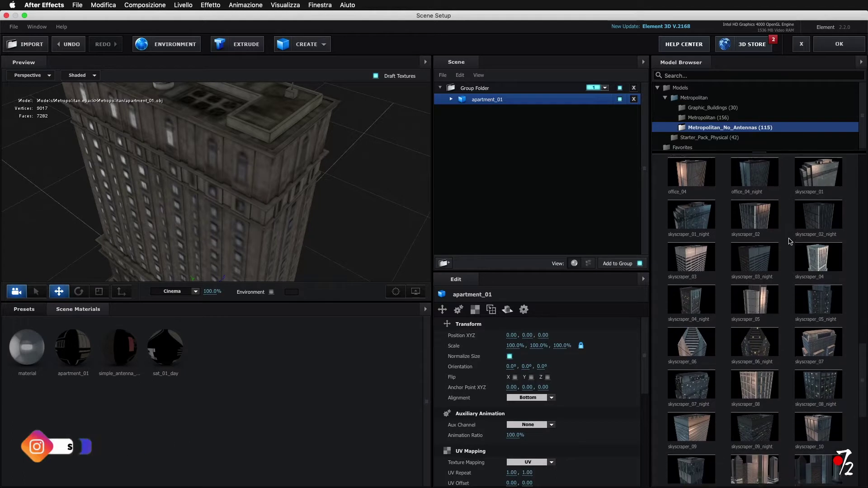
scroll(789, 242, "down", 1)
scroll(789, 242, "down", 1)
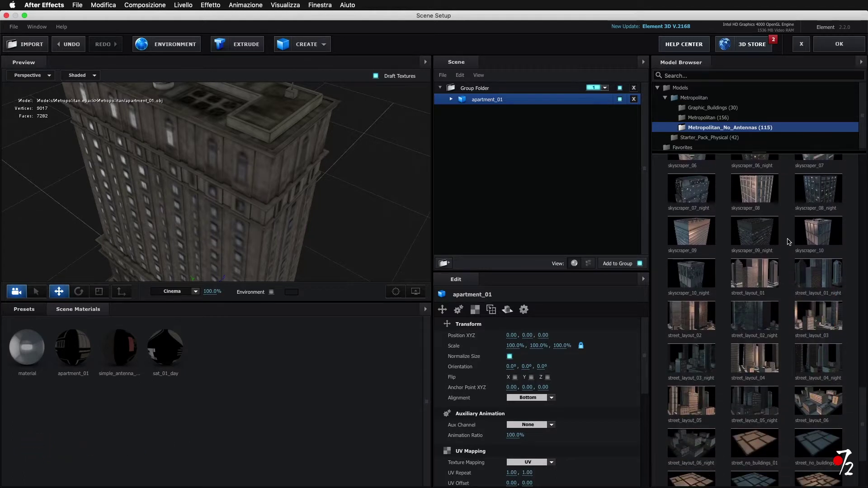
scroll(714, 429, "down", 1)
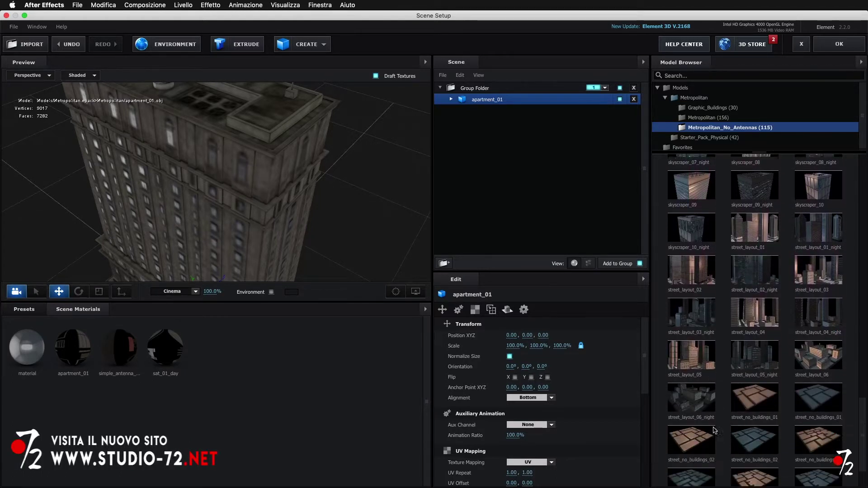
left_click(758, 397)
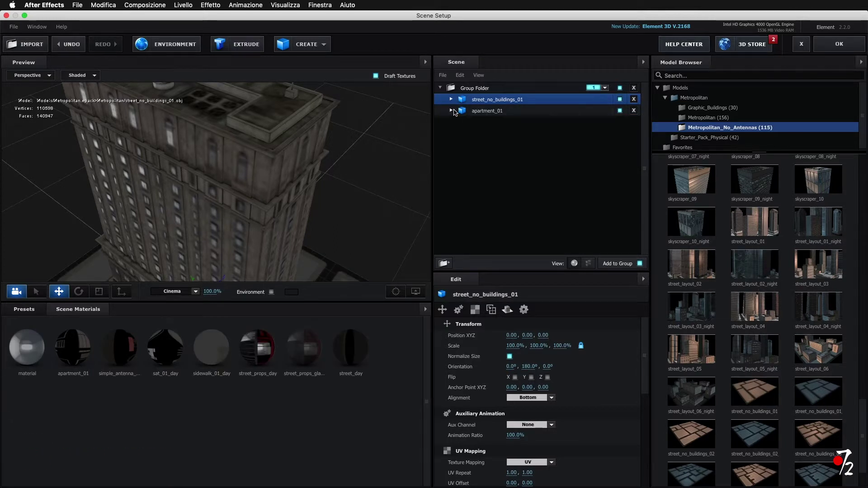
left_click(619, 110)
left_click(248, 205)
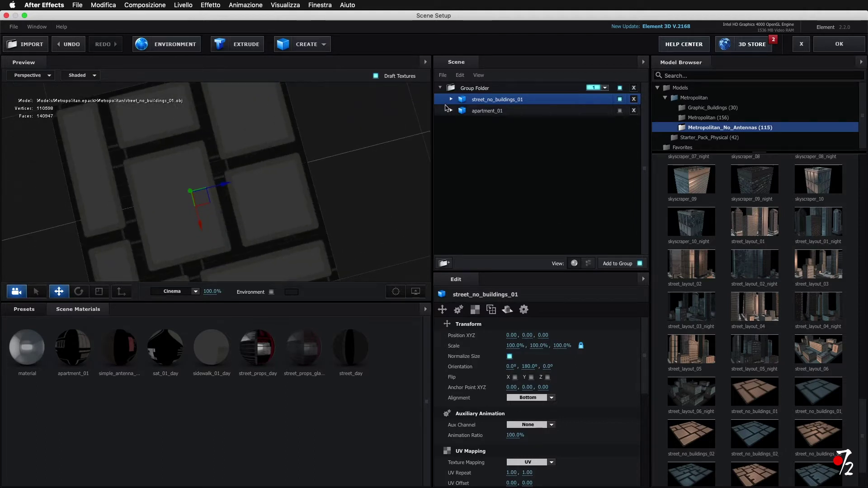
Step: Clear the scene, try street_layout_05 from street level and an oblique angle, then remove it
left_click(633, 88)
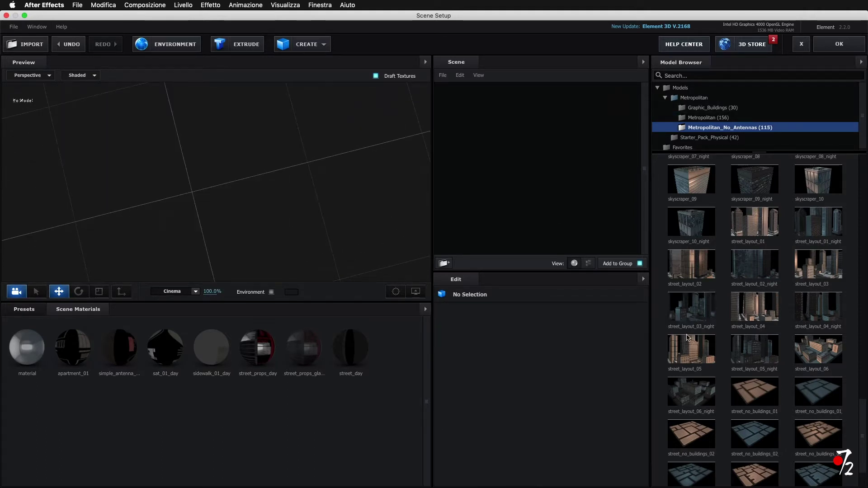
left_click(687, 336)
mouse_move(271, 177)
left_mouse_down()
mouse_move(240, 93)
mouse_move(326, 139)
left_mouse_up()
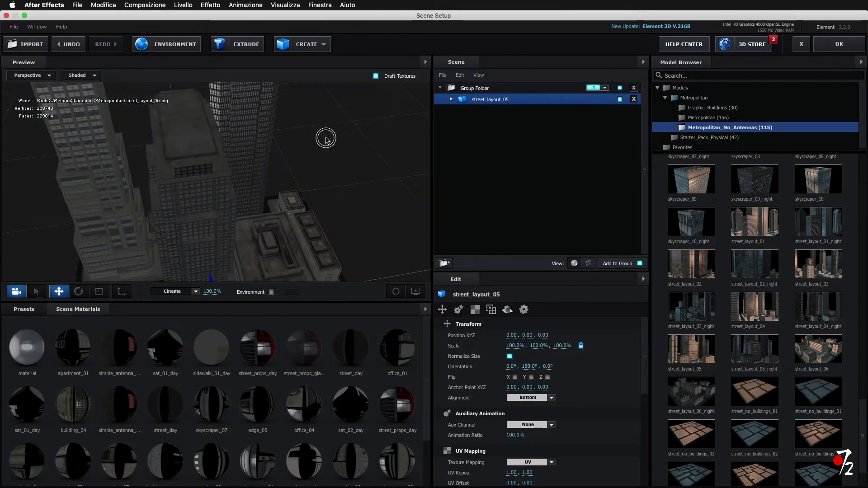
left_click_drag(326, 139, 233, 153)
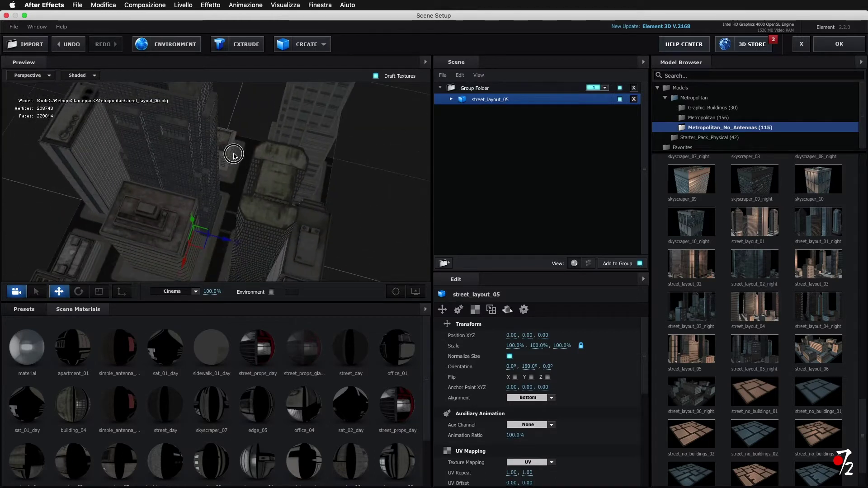
left_click(633, 88)
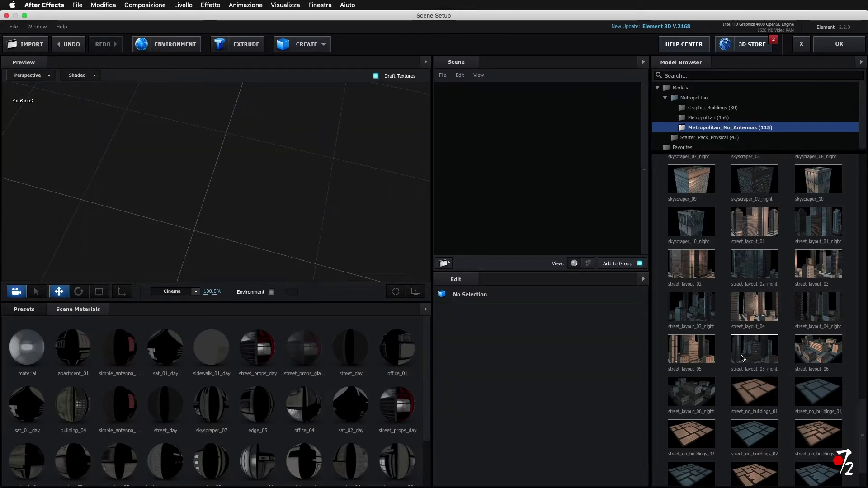
Step: Load building_03 from the Metropolitan (156) folder into the scene
scroll(724, 202, "up", 3)
scroll(755, 271, "up", 2)
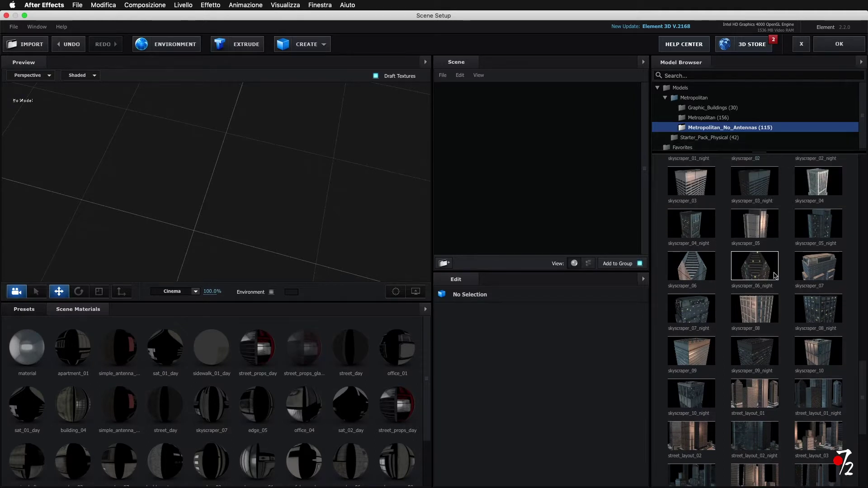
scroll(756, 280, "up", 3)
scroll(752, 283, "up", 2)
scroll(726, 291, "up", 2)
scroll(726, 291, "up", 2)
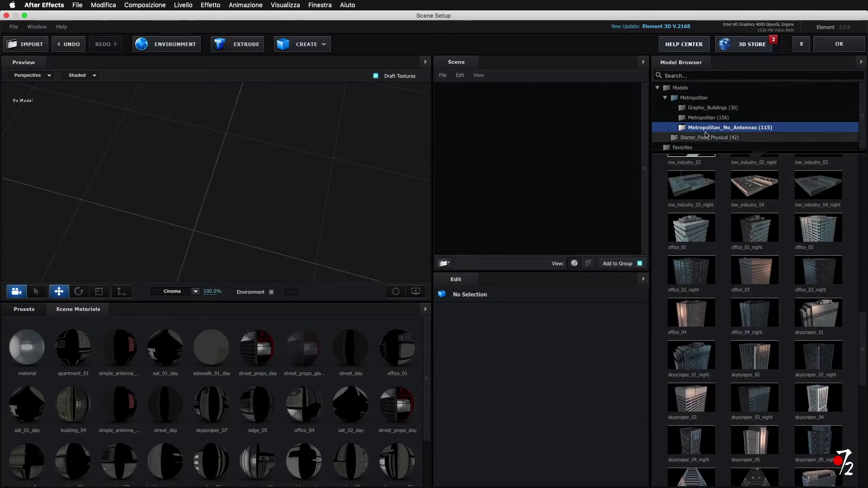
left_click(718, 119)
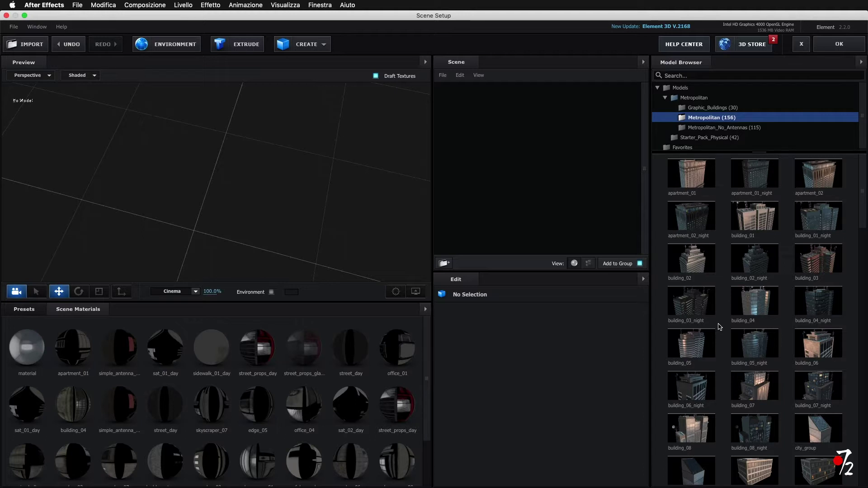
double_click(818, 257)
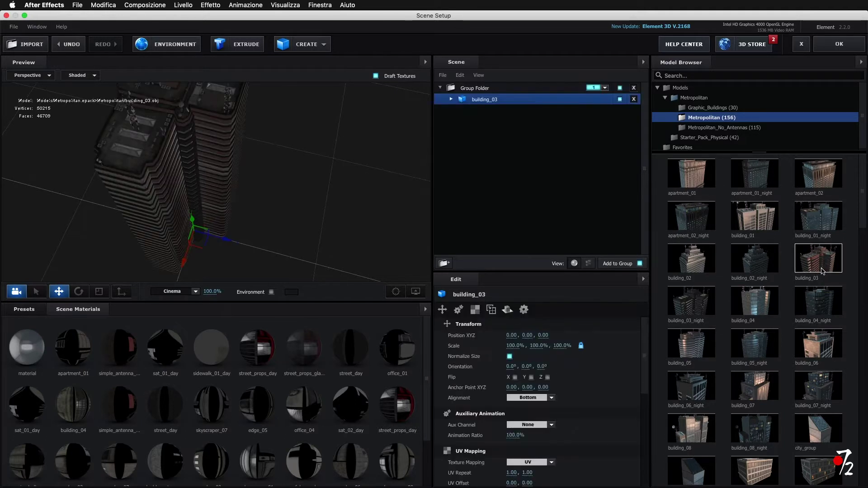
Step: Orbit and zoom the preview around building_03's side and rooftop antennas
mouse_move(190, 186)
left_mouse_down()
mouse_move(226, 153)
mouse_move(253, 182)
left_mouse_up()
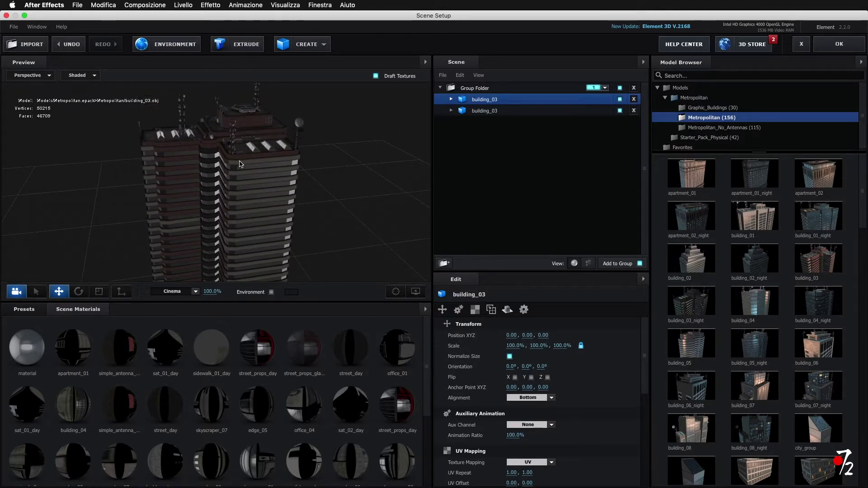
scroll(242, 149, "up", 2)
scroll(243, 147, "up", 2)
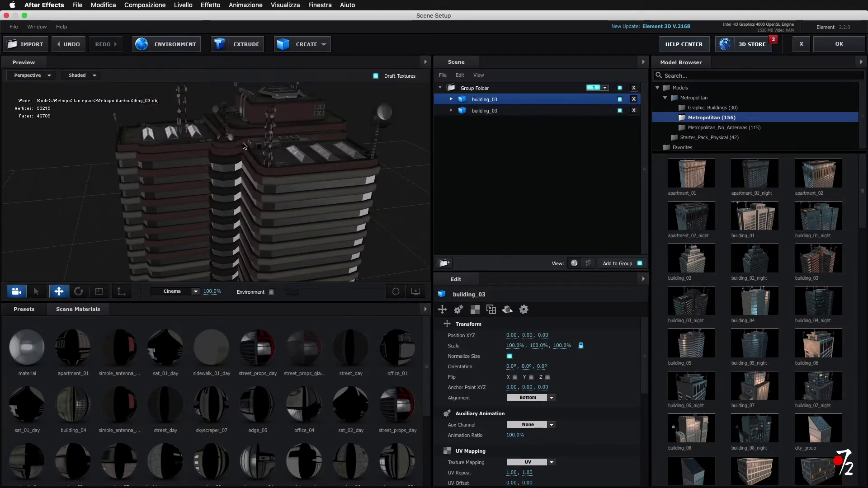
scroll(243, 146, "up", 3)
scroll(253, 143, "up", 2)
scroll(266, 136, "up", 2)
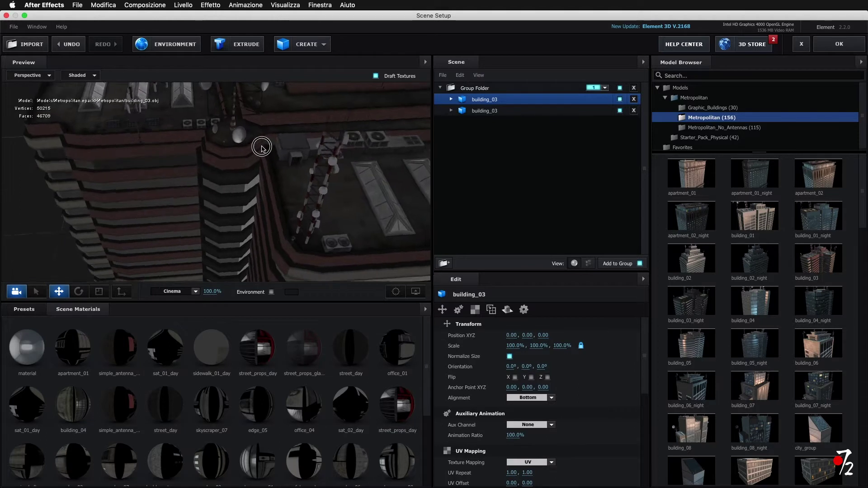
scroll(266, 136, "up", 2)
left_click_drag(283, 132, 151, 205)
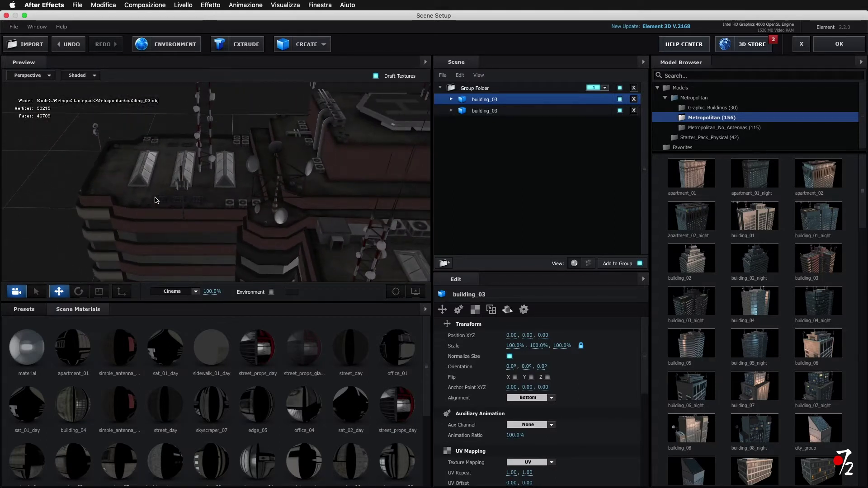
left_click_drag(183, 157, 201, 93)
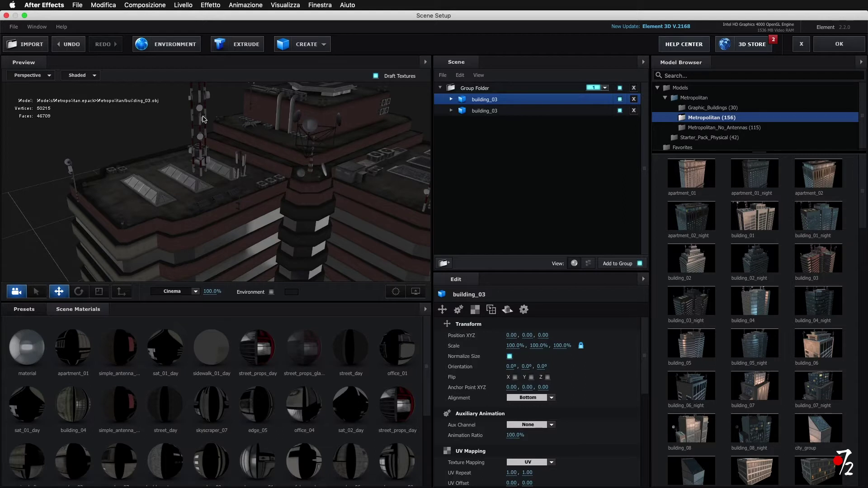
Step: Delete the duplicate building_03 copy and frame the remaining tower in the preview
key("Delete")
mouse_move(344, 163)
left_mouse_down()
mouse_move(311, 132)
mouse_move(326, 137)
mouse_move(238, 158)
left_mouse_up()
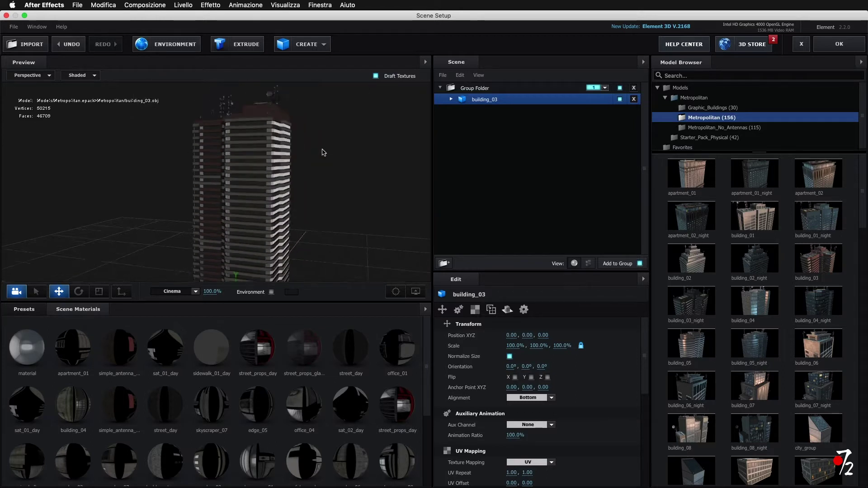
left_click_drag(237, 157, 256, 172)
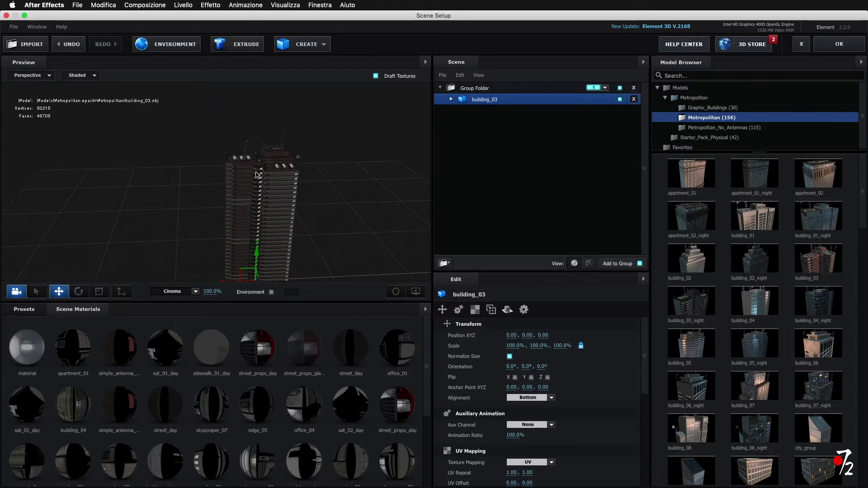
left_click(454, 102)
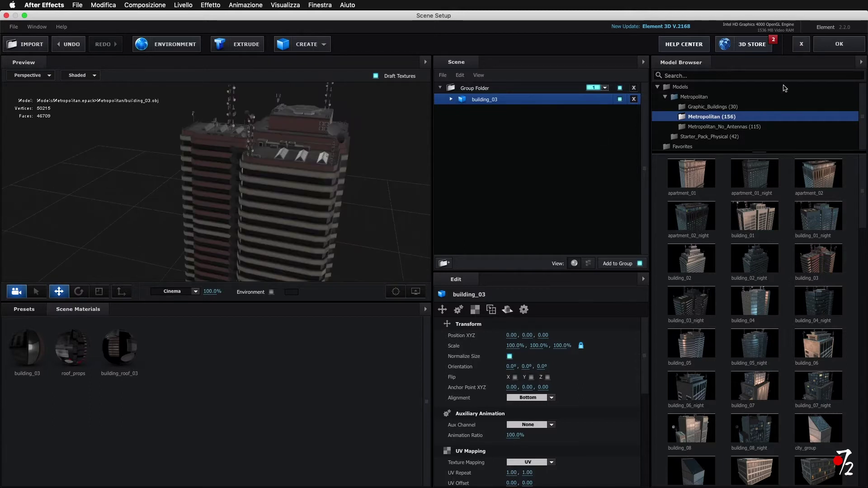
Step: Accept the Element scene, then add a default camera layer, Videocamera 1, via Nuovo > Videocamera
left_click(838, 45)
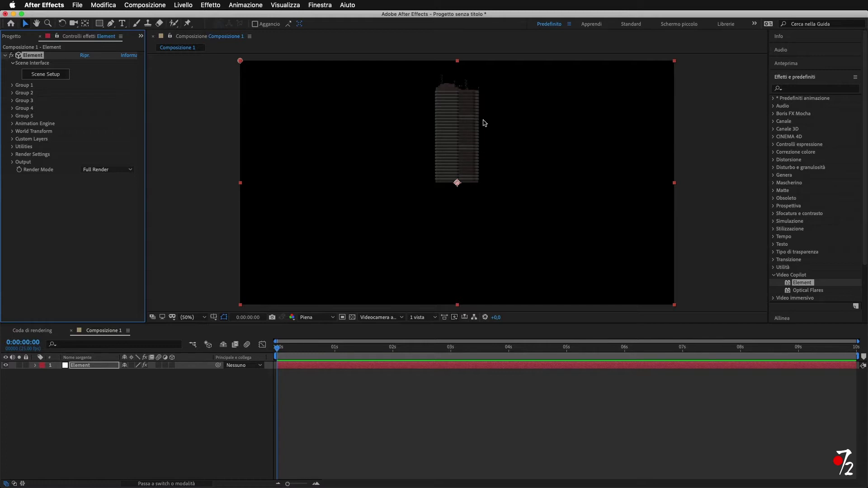
right_click(93, 387)
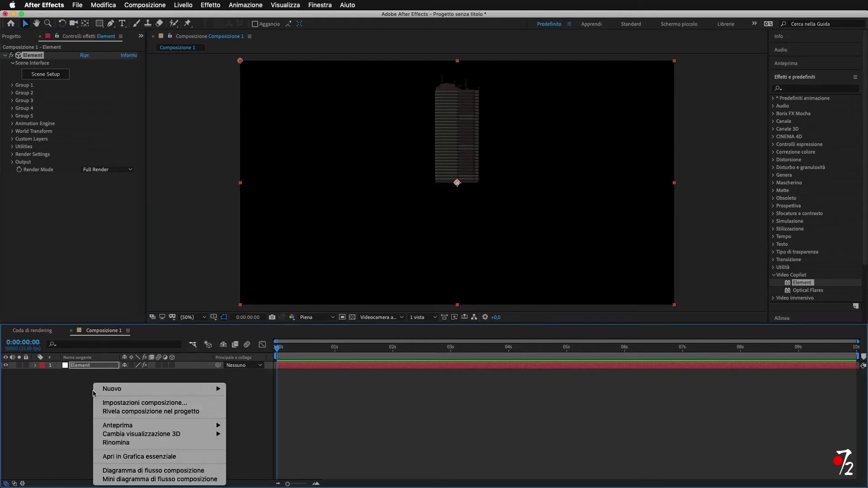
mouse_move(123, 388)
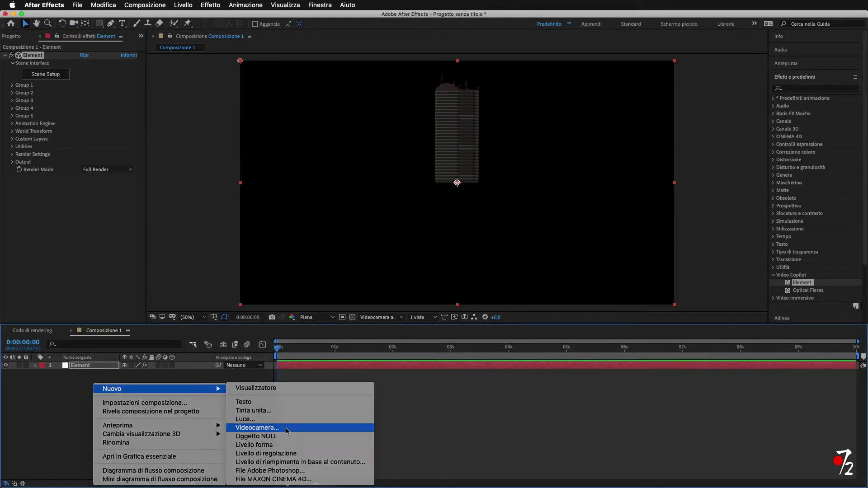
left_click(285, 427)
left_click(536, 324)
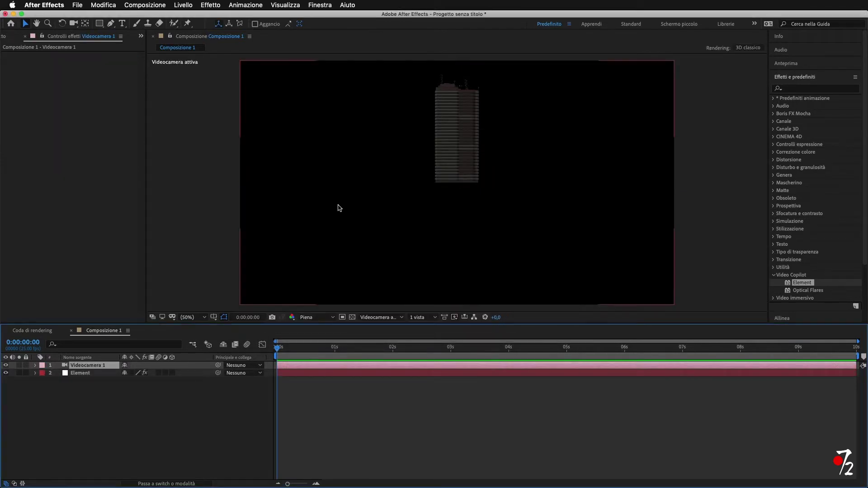
Step: Orbit, dolly and pan Videocamera 1 with the Unified Camera tool across the tower's facade and rooftops
left_click(72, 24)
mouse_move(451, 145)
left_mouse_down()
mouse_move(354, 163)
mouse_move(323, 151)
left_mouse_up()
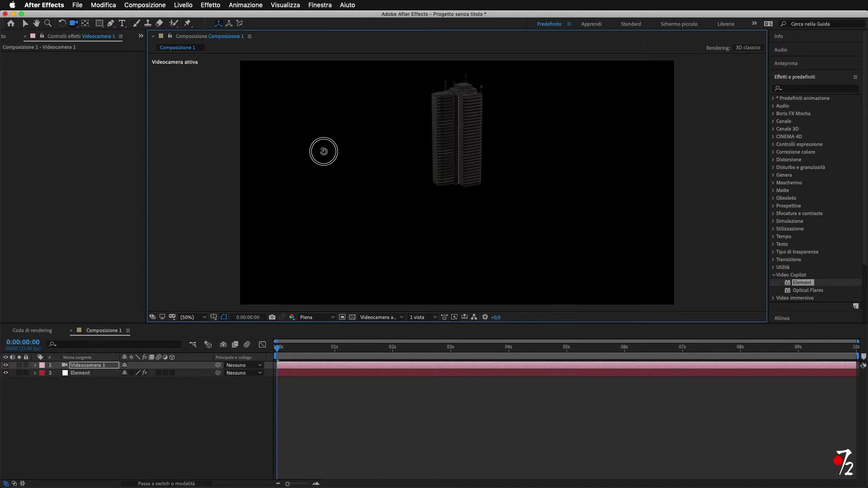
mouse_move(461, 149)
left_mouse_down()
mouse_move(455, 191)
mouse_move(493, 3)
left_mouse_up()
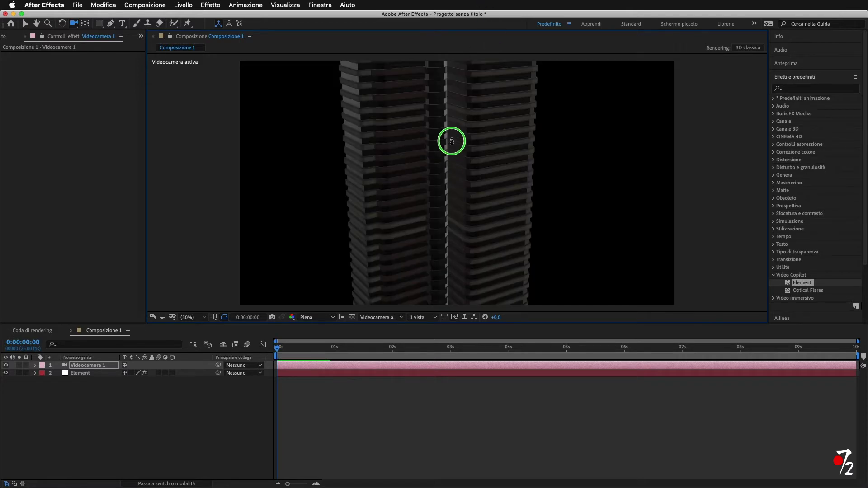
mouse_move(493, 3)
left_mouse_down()
mouse_move(470, 45)
mouse_move(457, 131)
left_mouse_up()
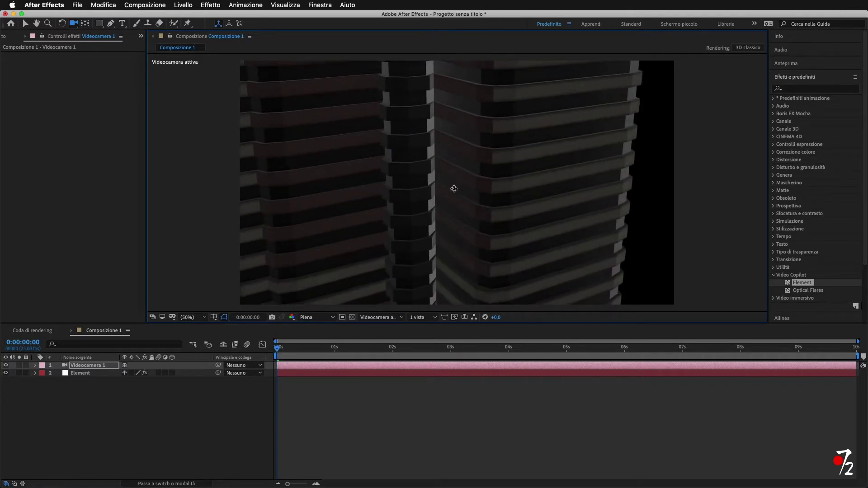
mouse_move(453, 188)
left_mouse_down()
mouse_move(457, 266)
mouse_move(448, 146)
left_mouse_up()
mouse_move(437, 117)
left_mouse_down()
mouse_move(468, 170)
mouse_move(460, 183)
left_mouse_up()
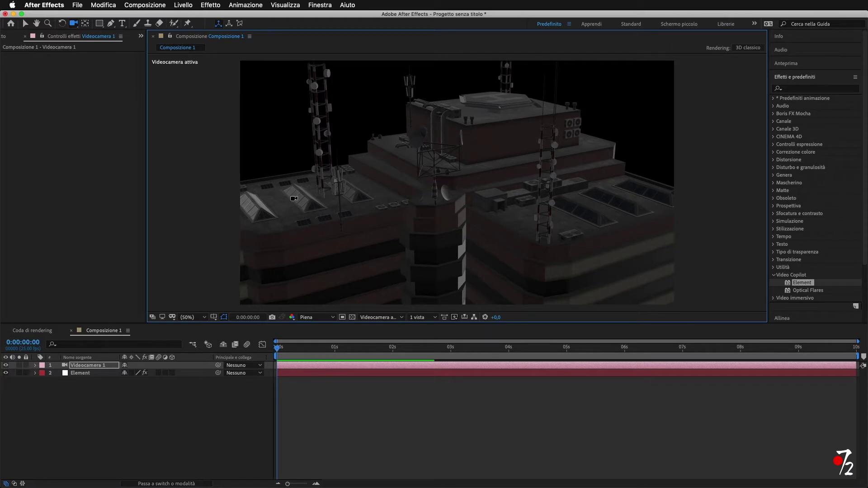
mouse_move(398, 194)
left_mouse_down()
mouse_move(486, 258)
mouse_move(475, 223)
left_mouse_up()
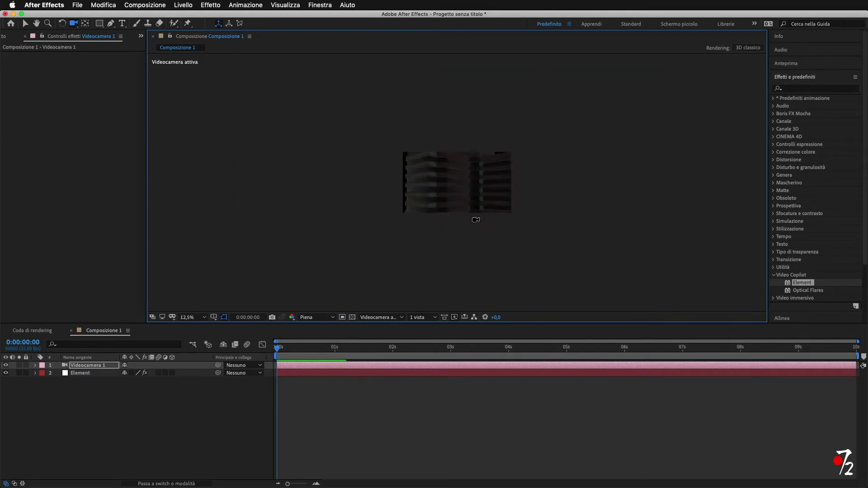